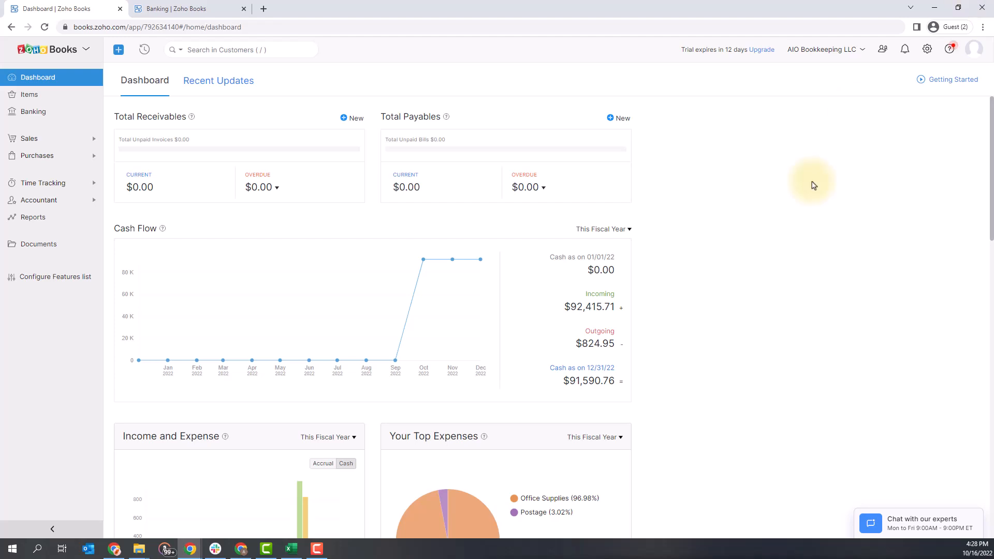
Open the uncategorized transactions of the Checking account from the banking overview.
click(62, 115)
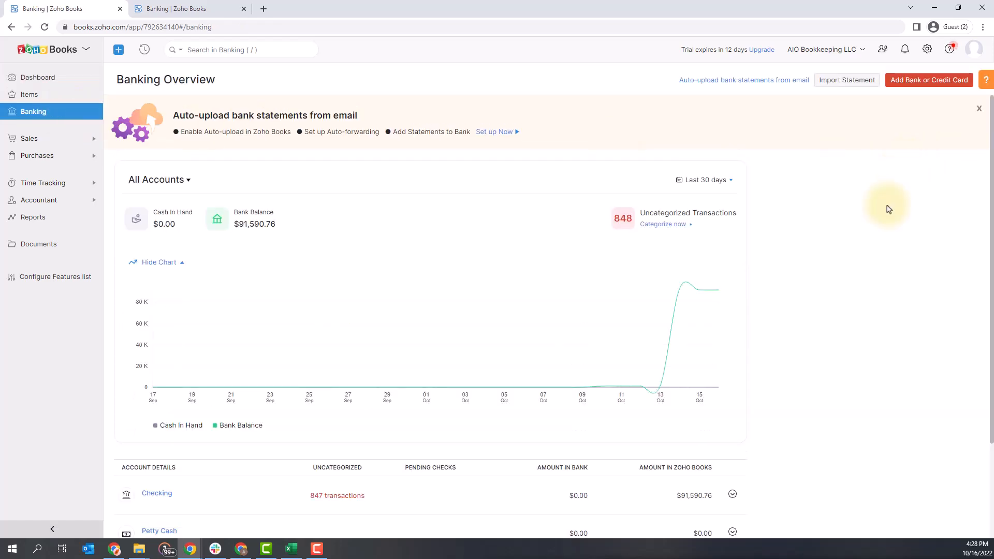
scroll(865, 270, down, 3)
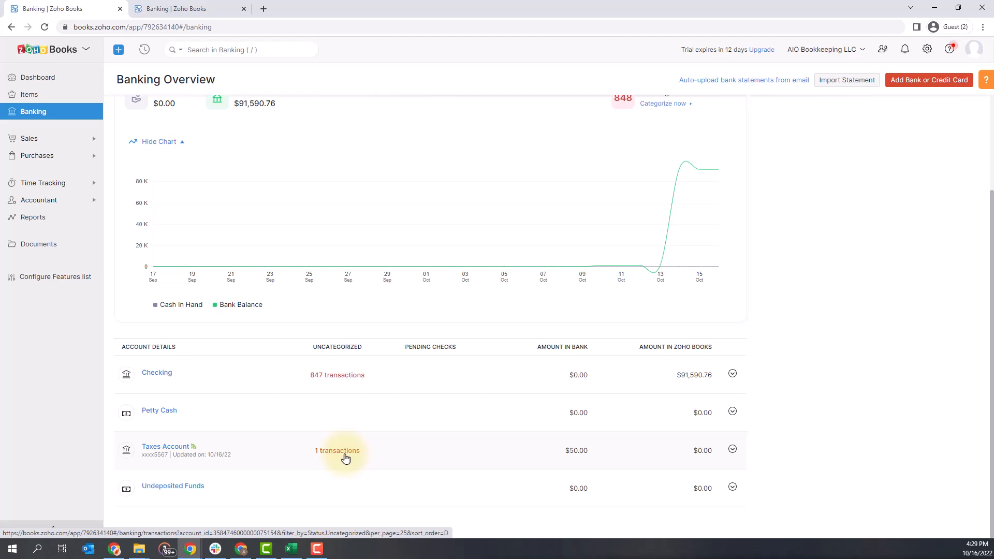
click(341, 376)
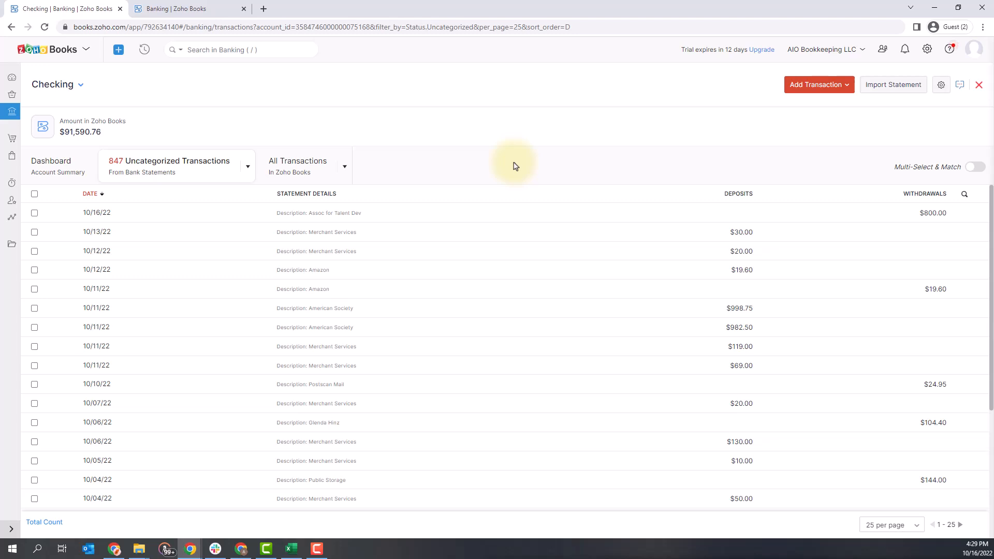
Look through the Checking account's dashboard, uncategorized transactions and all transactions views.
click(54, 166)
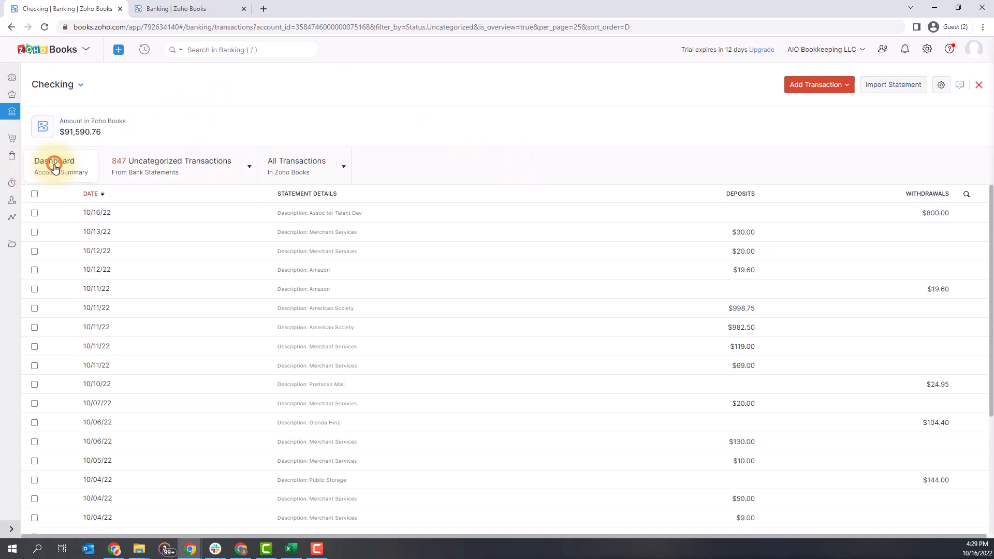
click(186, 162)
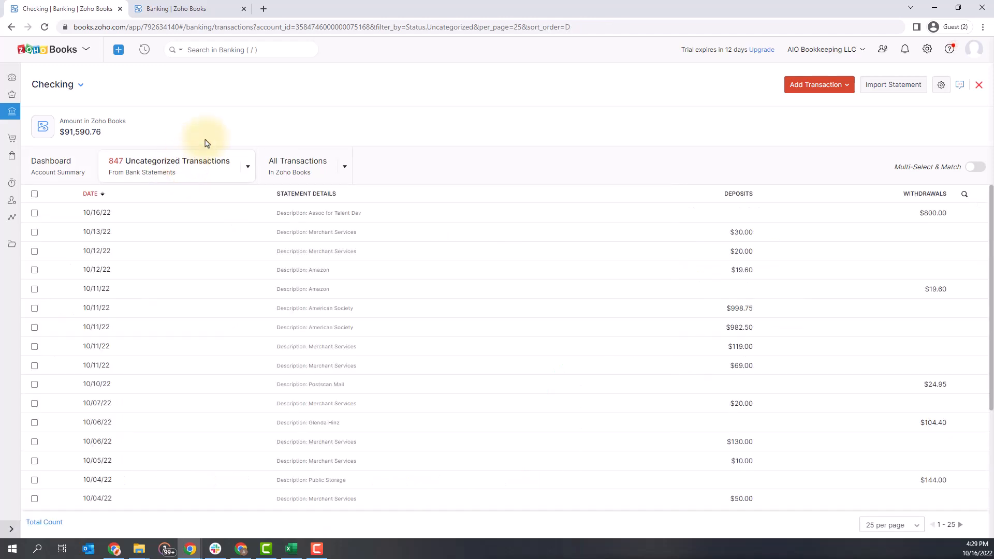
click(295, 167)
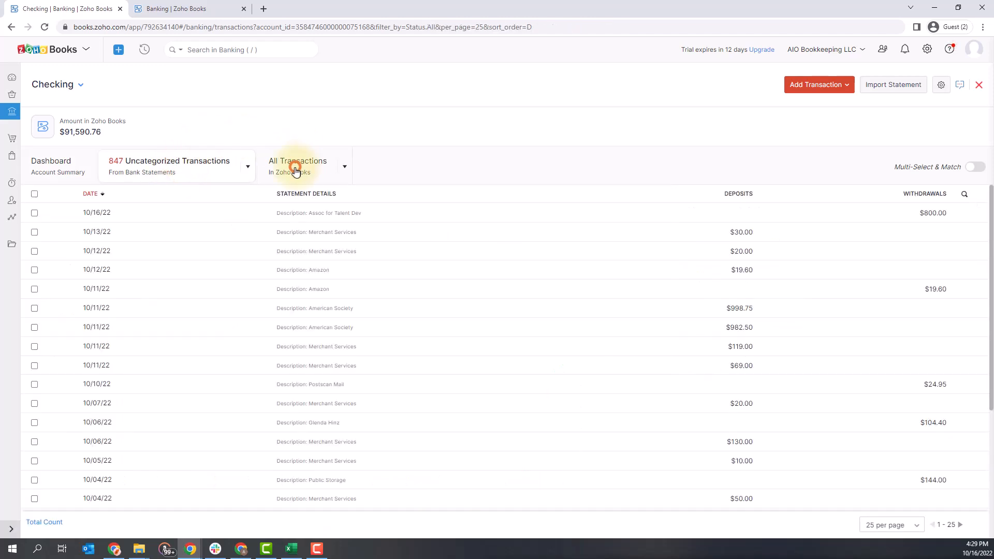
Match the uncategorized 10/16/22 withdrawal of $800.00 to its best match, the Office Supplies expense dated 10/15/22.
click(192, 168)
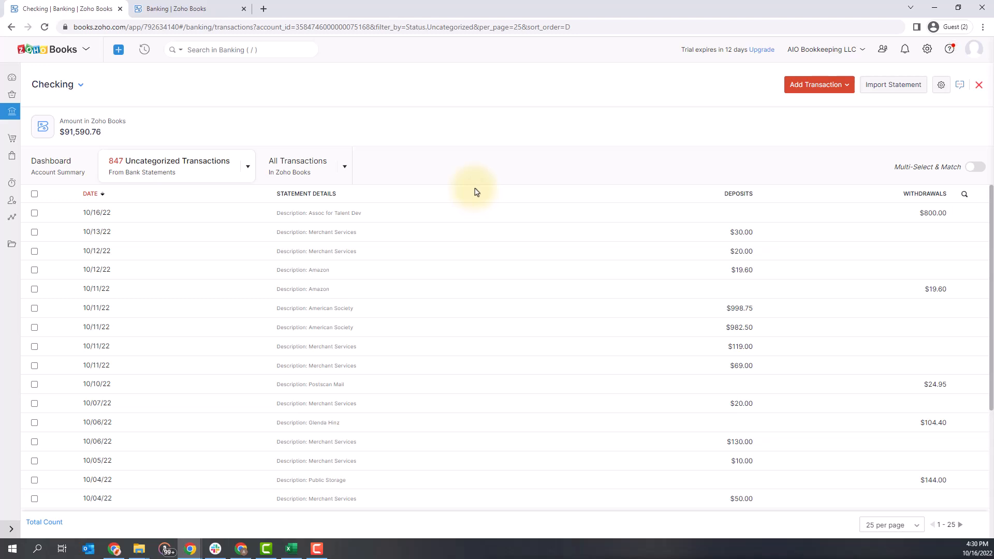
click(475, 213)
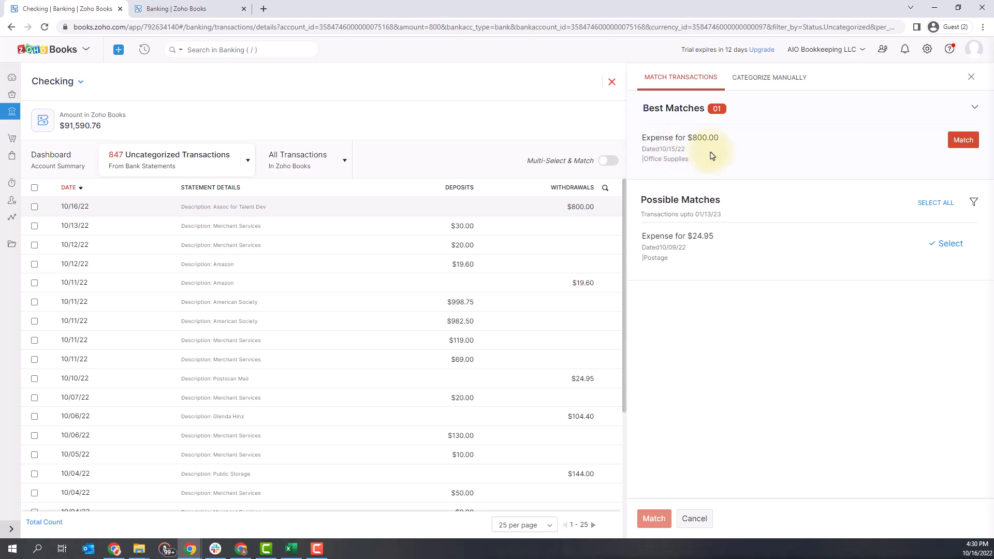
click(961, 150)
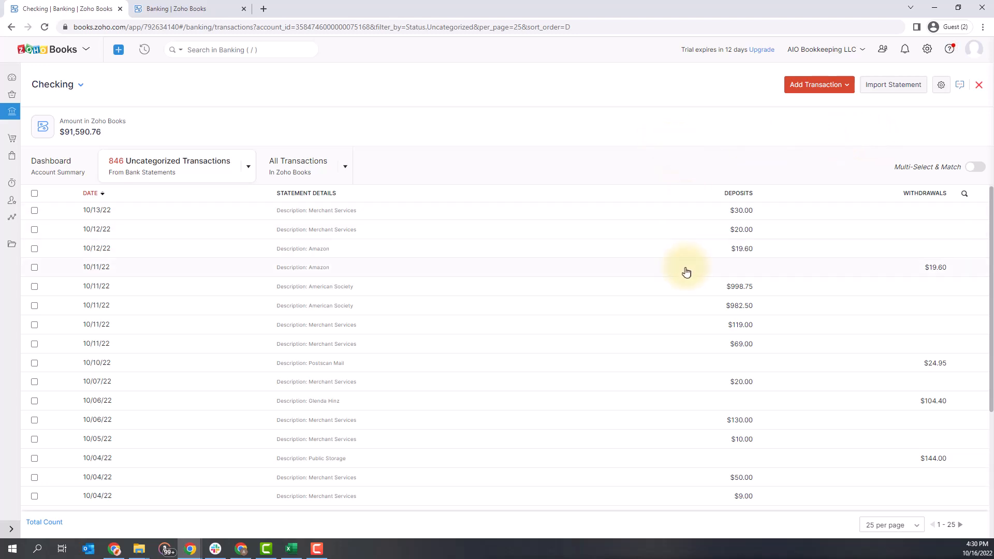
Check the 10/11/22 Amazon withdrawal of $19.60 for possible matches and set its manual category to Expense.
click(528, 275)
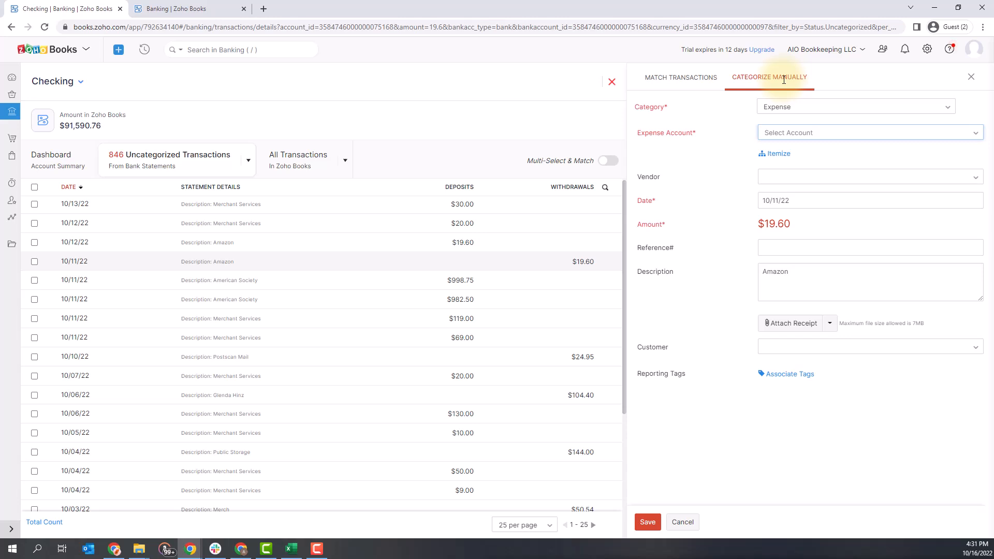
click(688, 79)
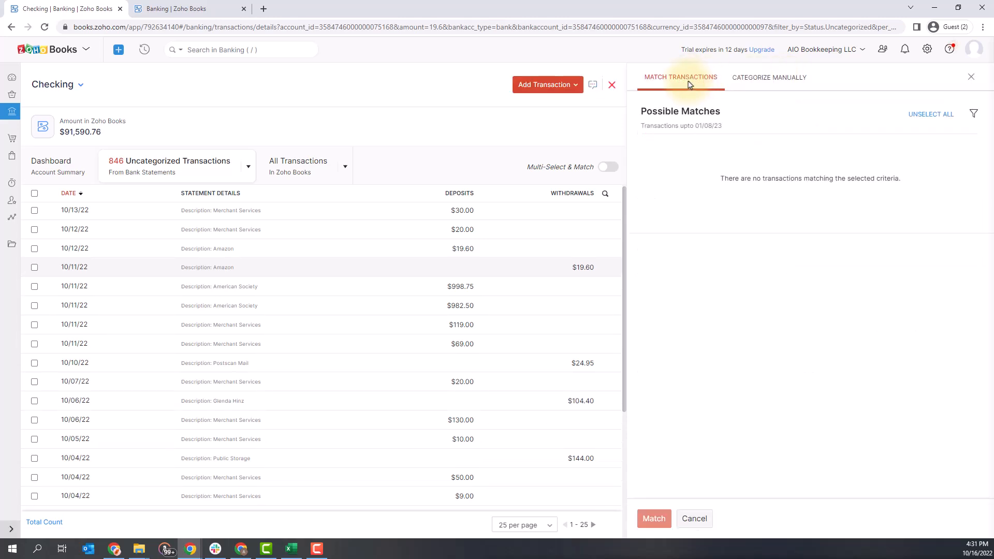
click(786, 82)
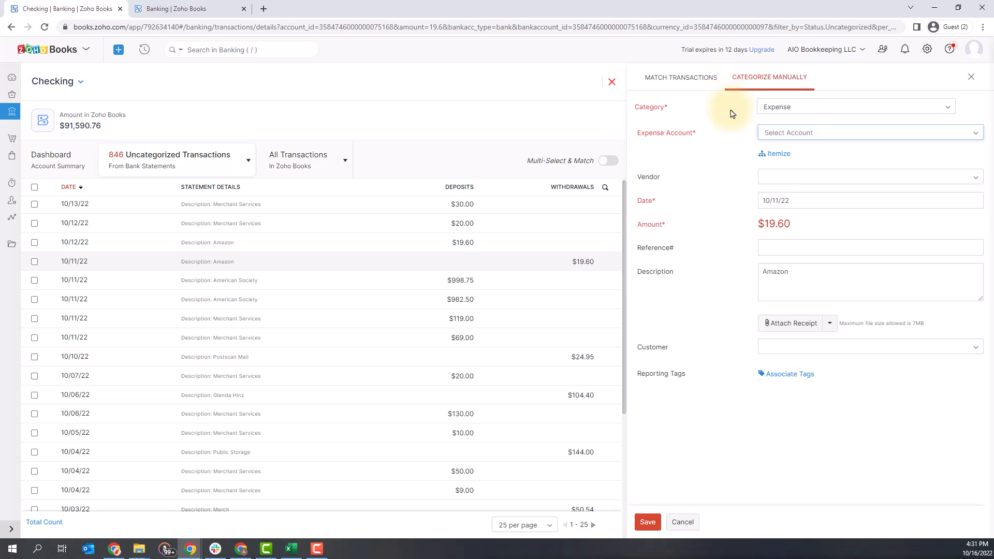
click(947, 107)
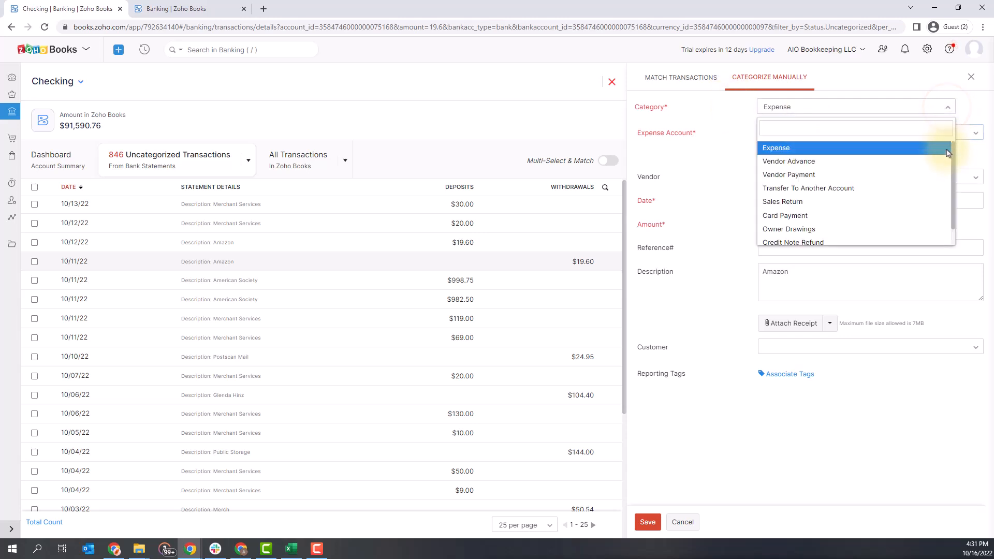
drag(952, 156, 941, 136)
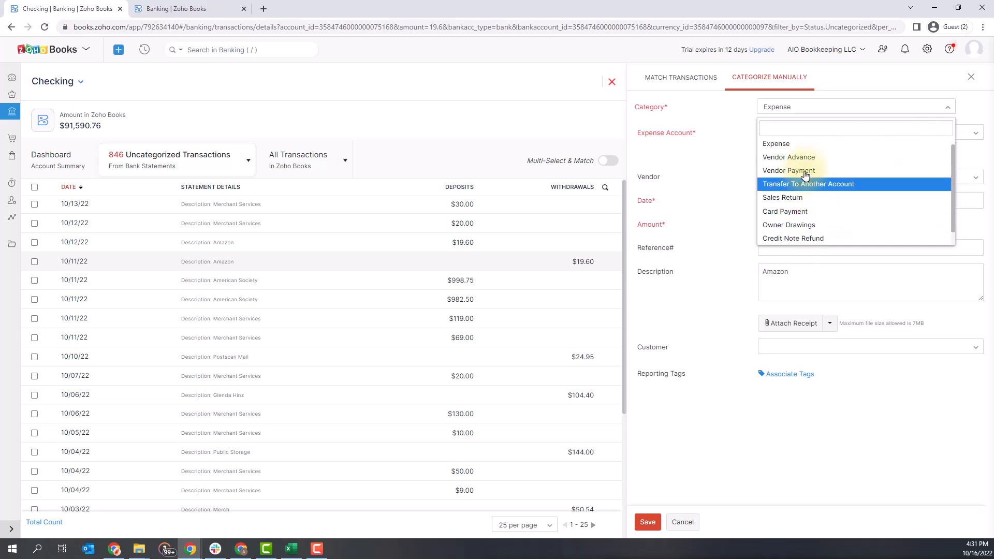
click(801, 144)
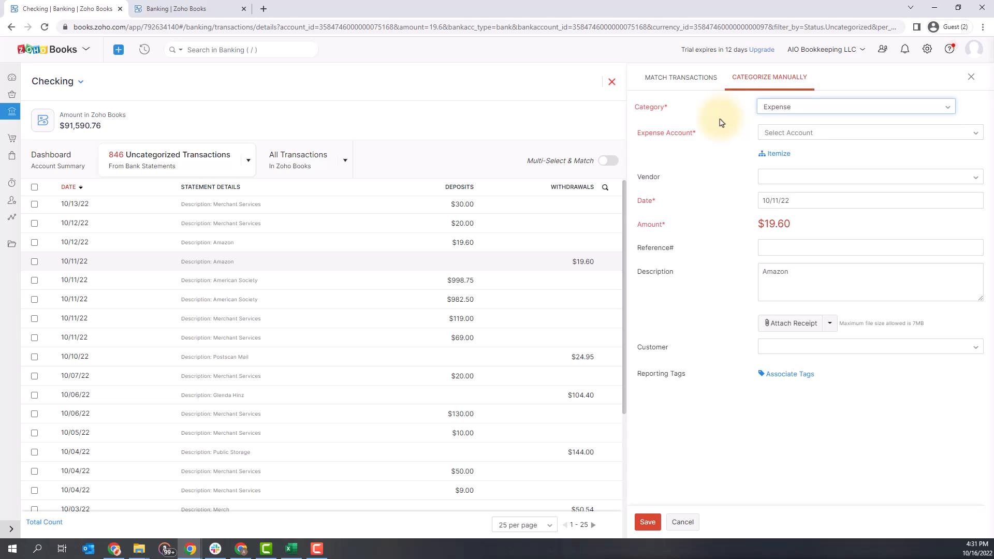
Assign the Amazon withdrawal to the Office Supplies expense account.
click(926, 134)
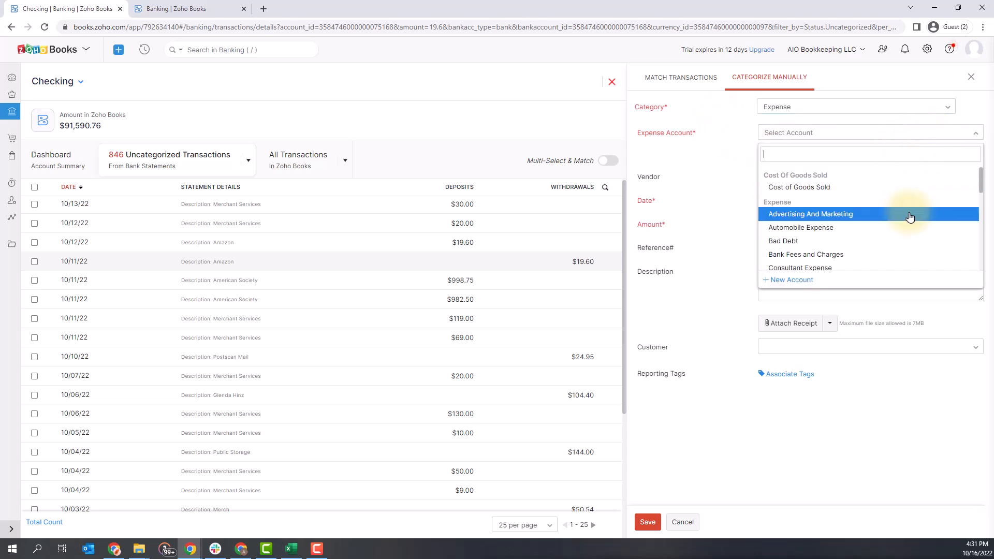
scroll(903, 223, down, 1)
scroll(903, 223, down, 3)
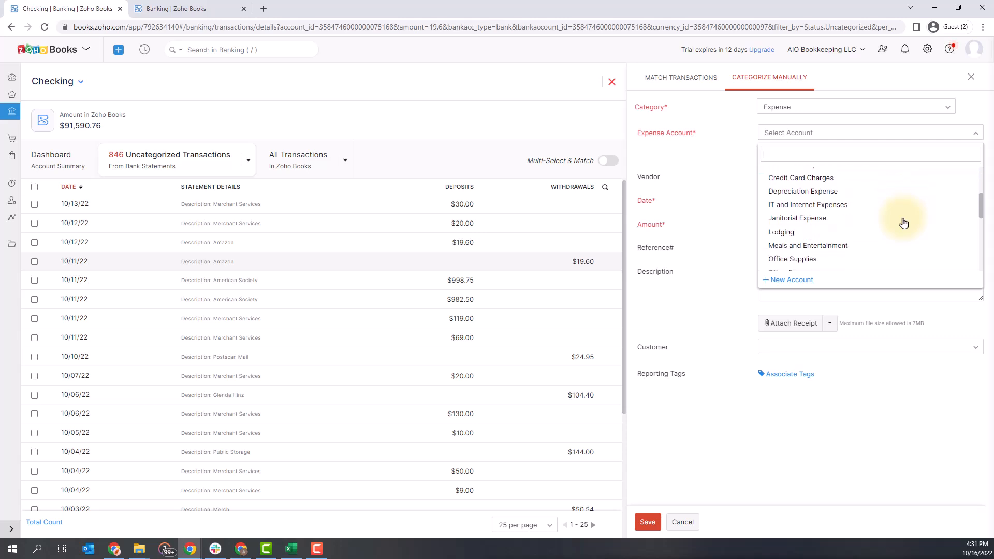
scroll(898, 220, down, 2)
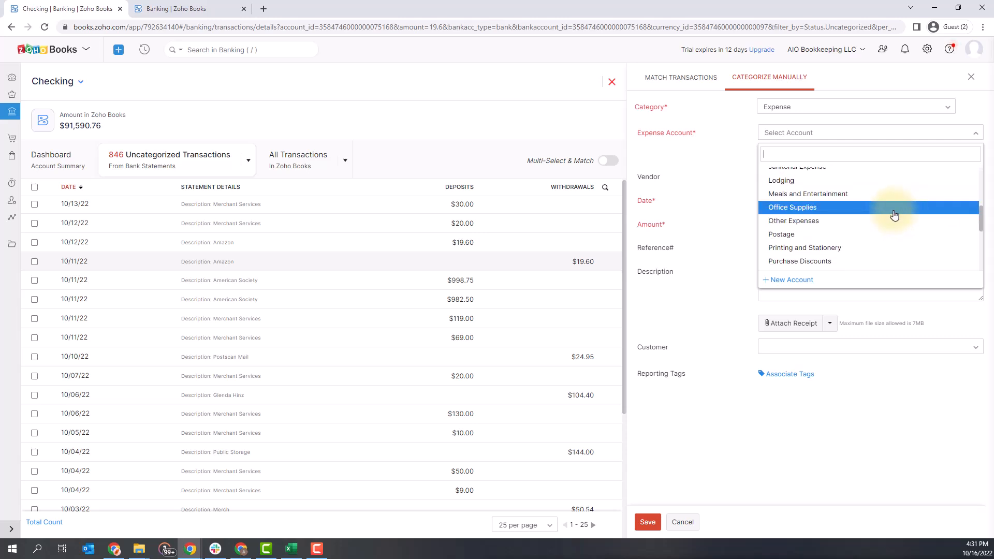
click(893, 208)
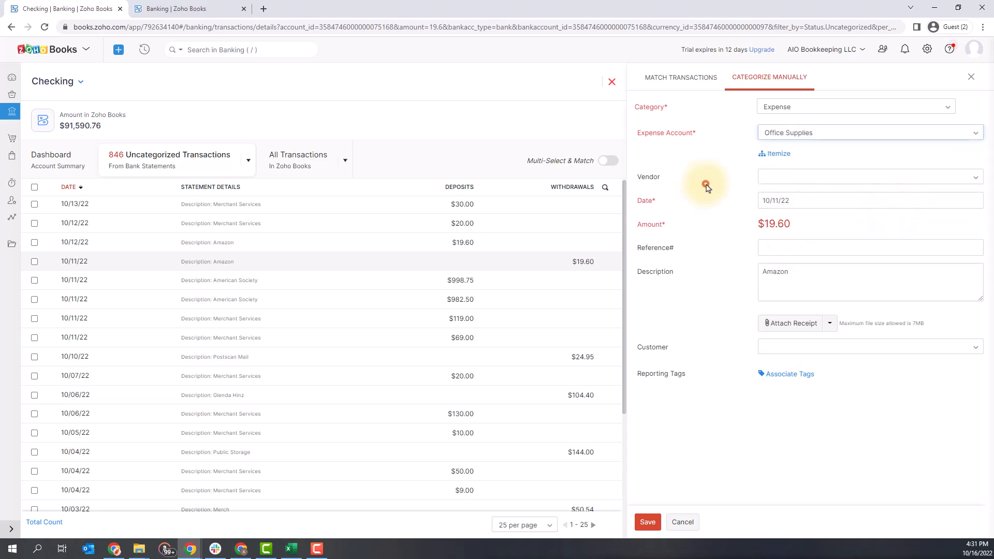
Create a new vendor with the display name Amazon and assign it to the expense.
click(859, 177)
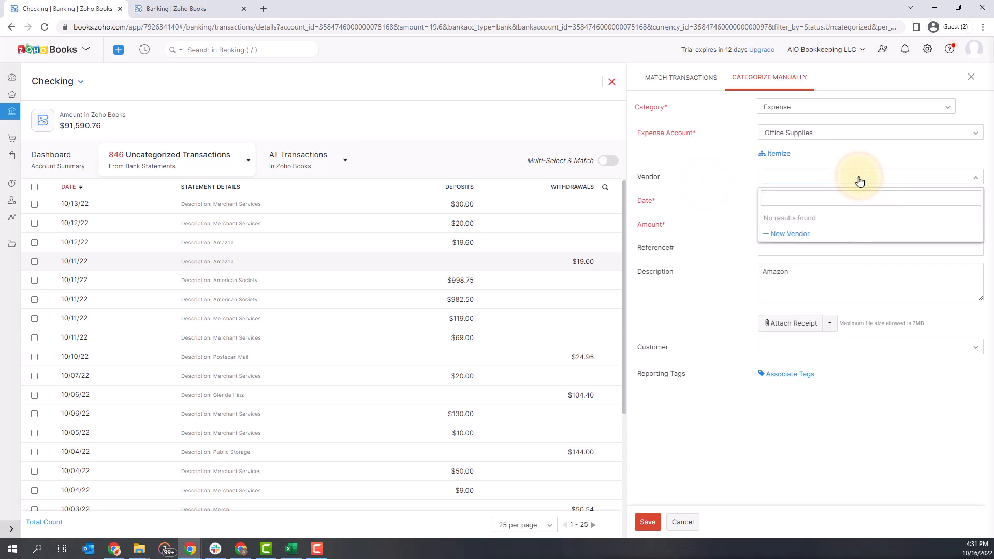
text(Am)
text(zon)
click(792, 233)
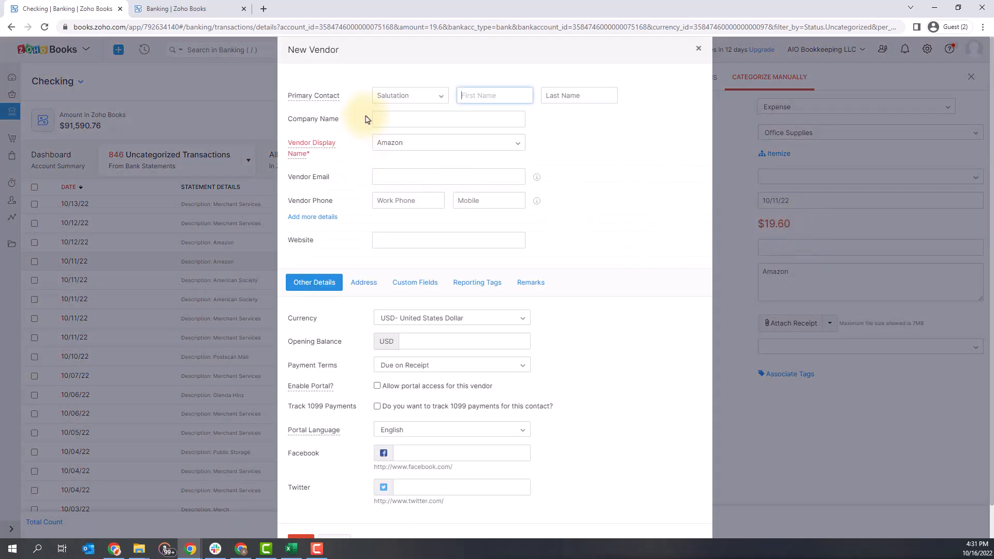
scroll(595, 310, down, 2)
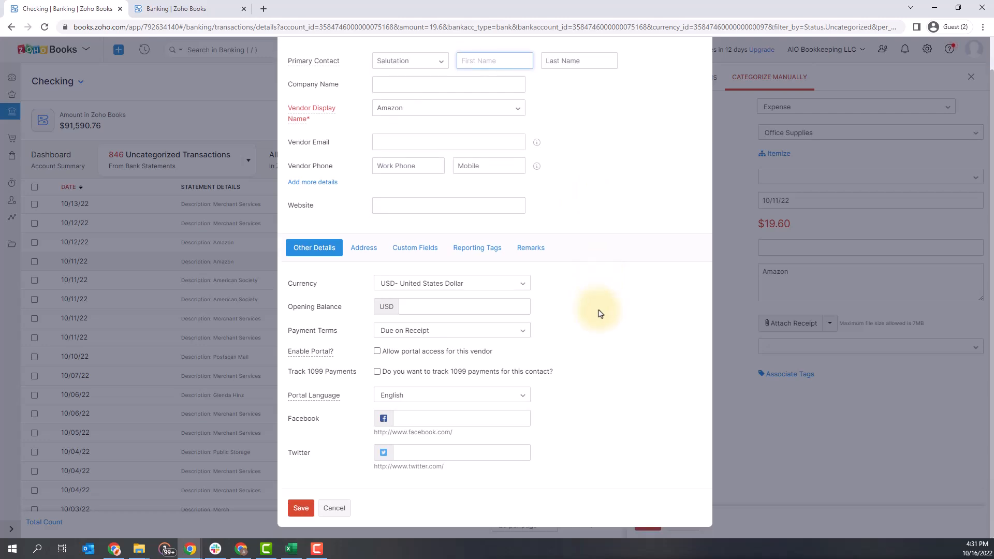
click(300, 510)
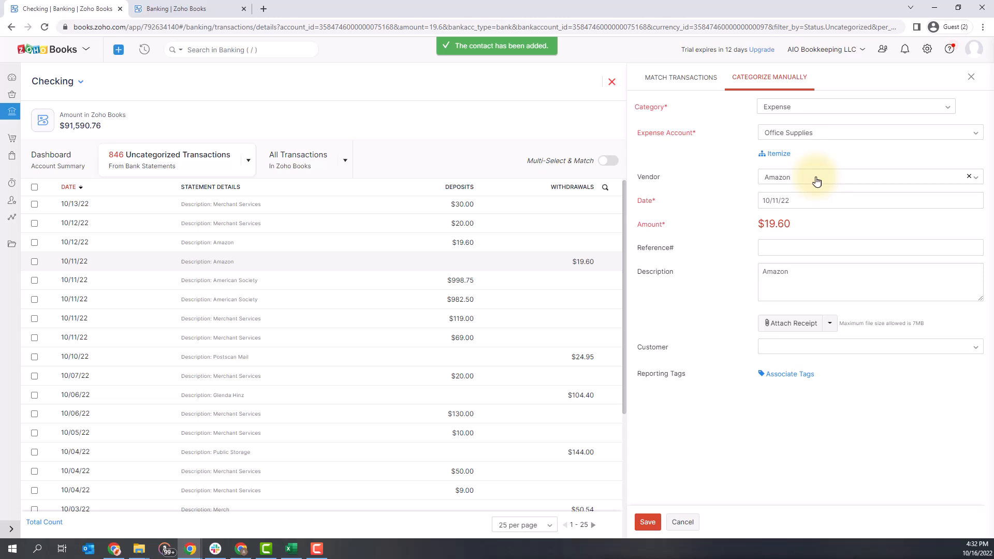
Look at the available sources for attaching a receipt to the Amazon expense.
click(857, 223)
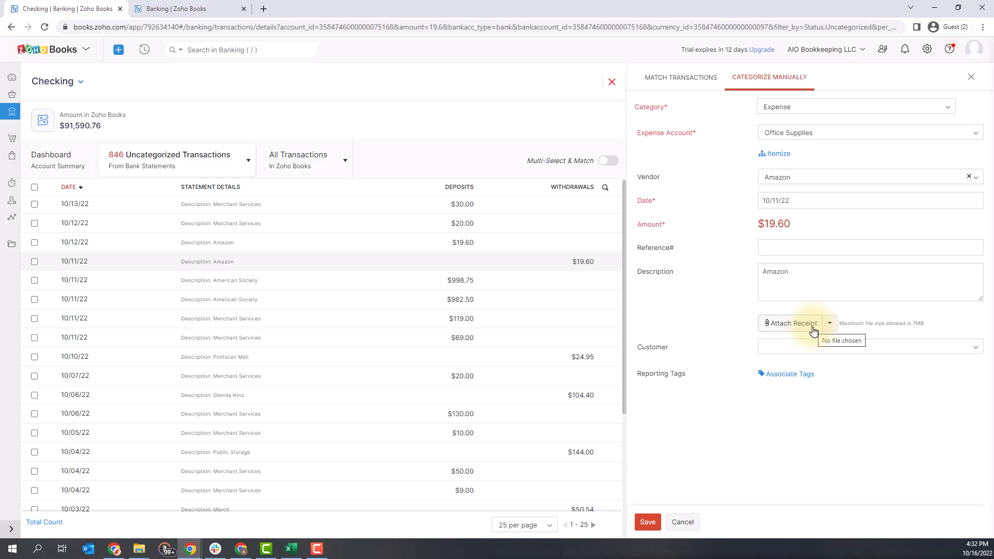
click(828, 323)
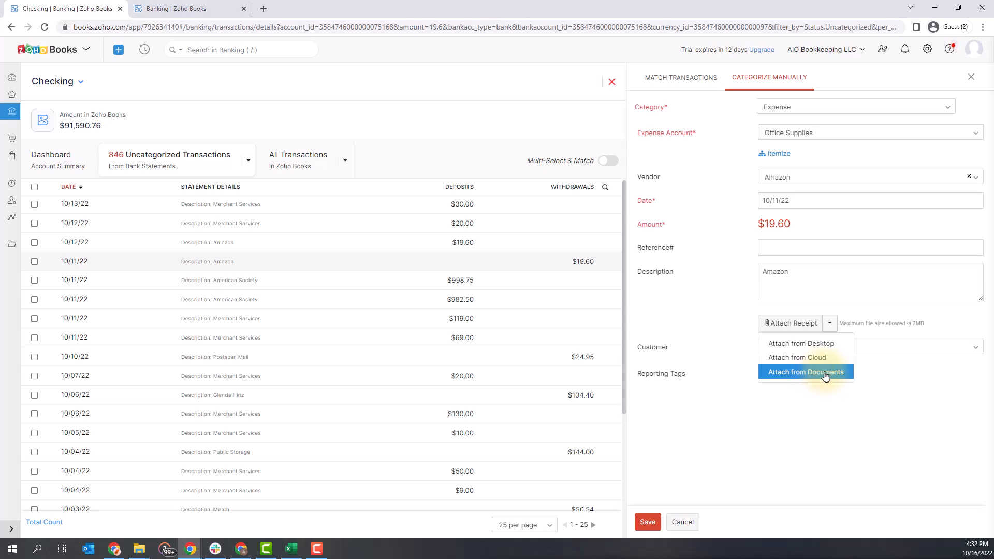
click(839, 401)
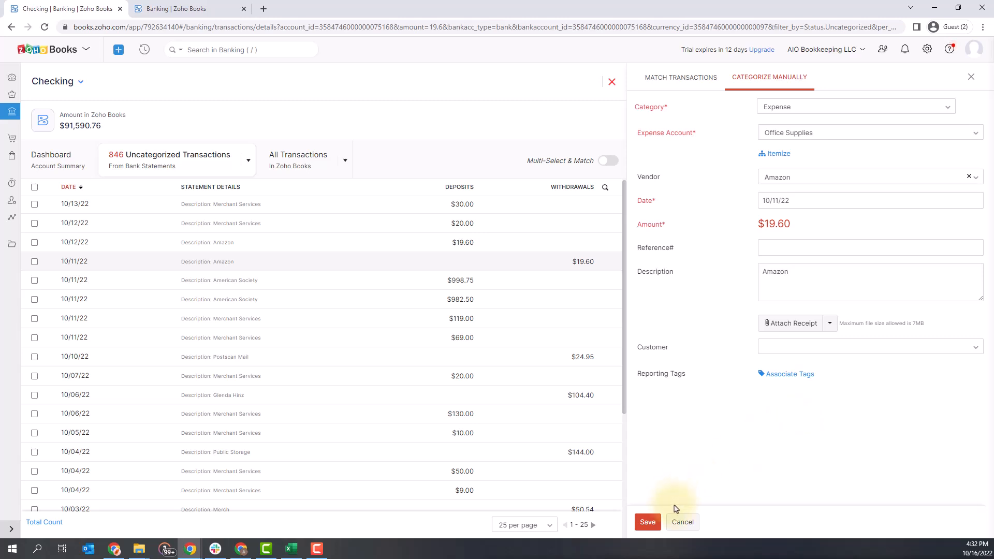
Save the manual categorization of the Amazon withdrawal and dismiss the suggested new rule.
click(651, 524)
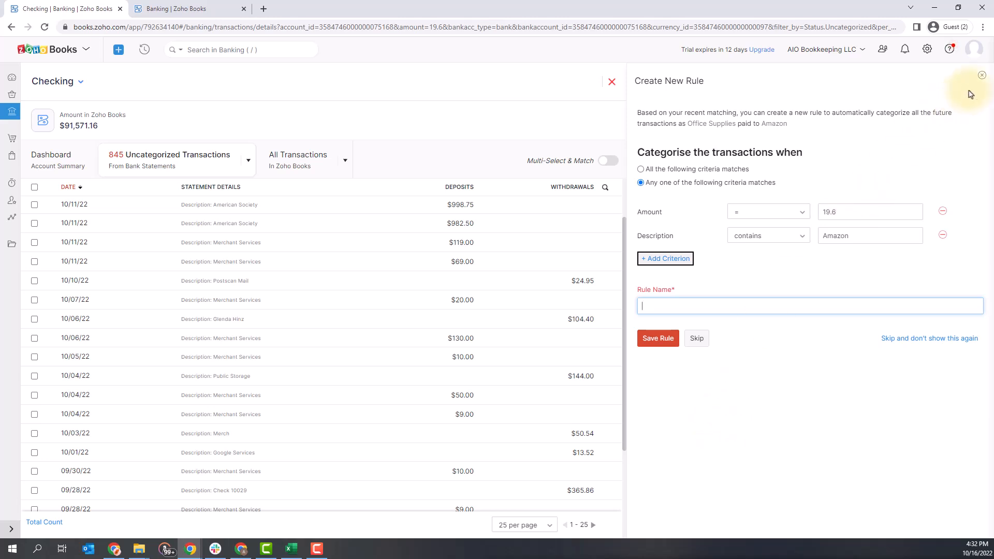
click(981, 78)
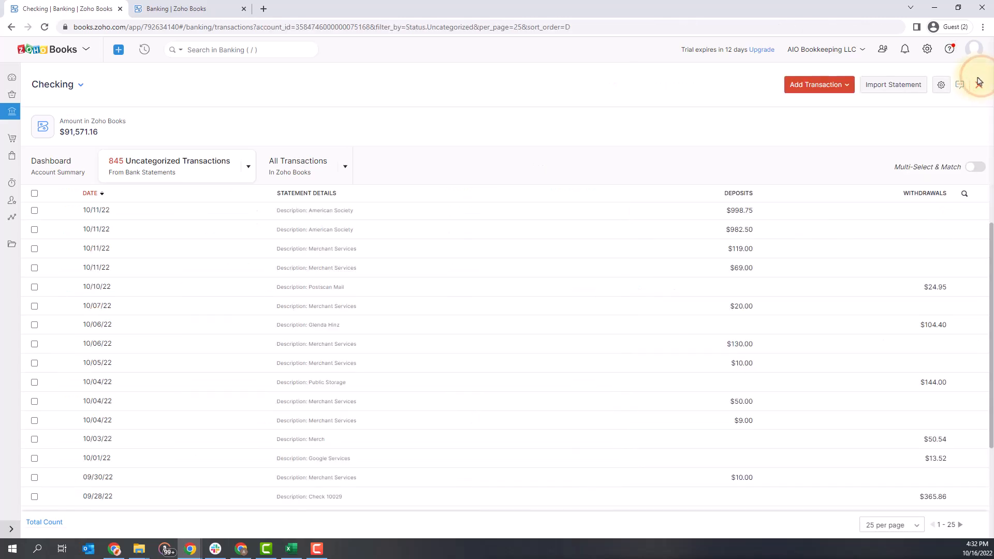